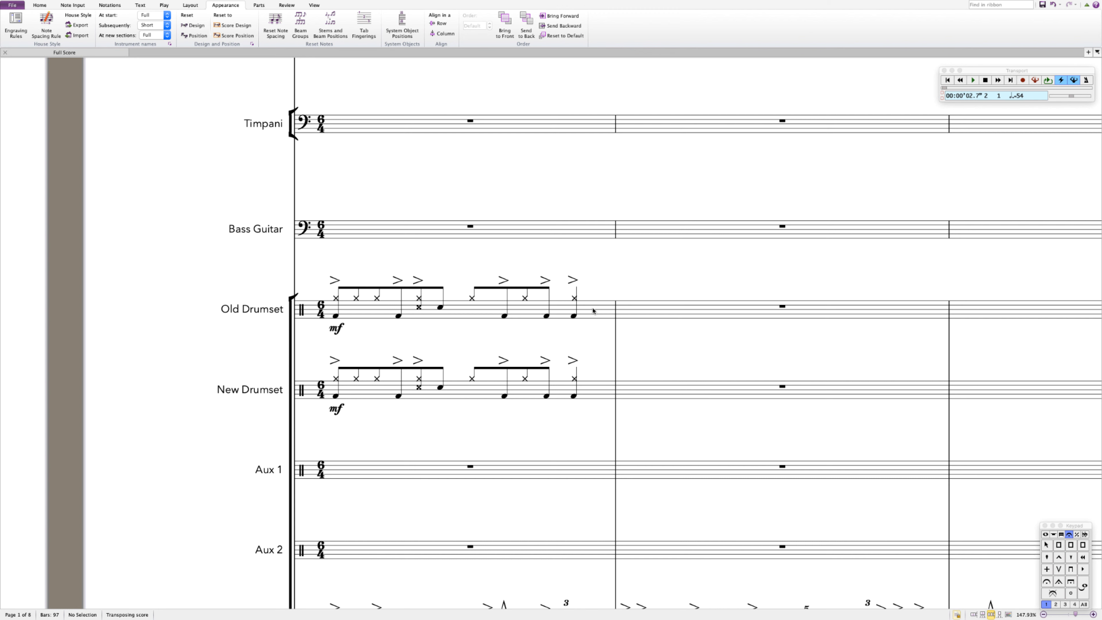
Step: Play back the first bar of the Old Drumset staff and the New Drumset staff to compare their sounds
left_click(593, 310)
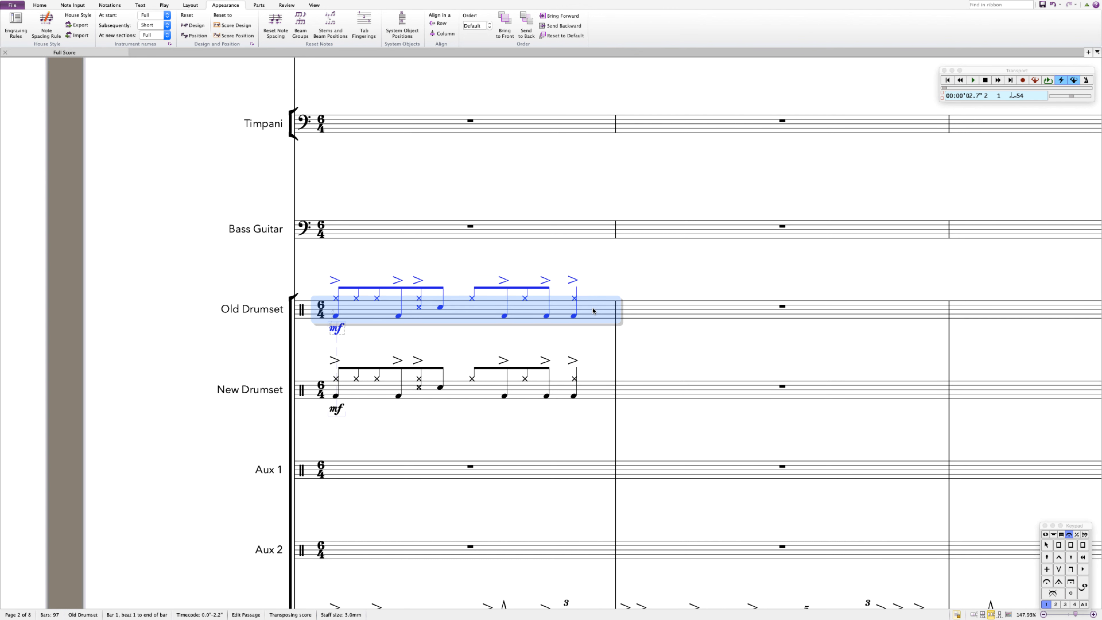
key("space")
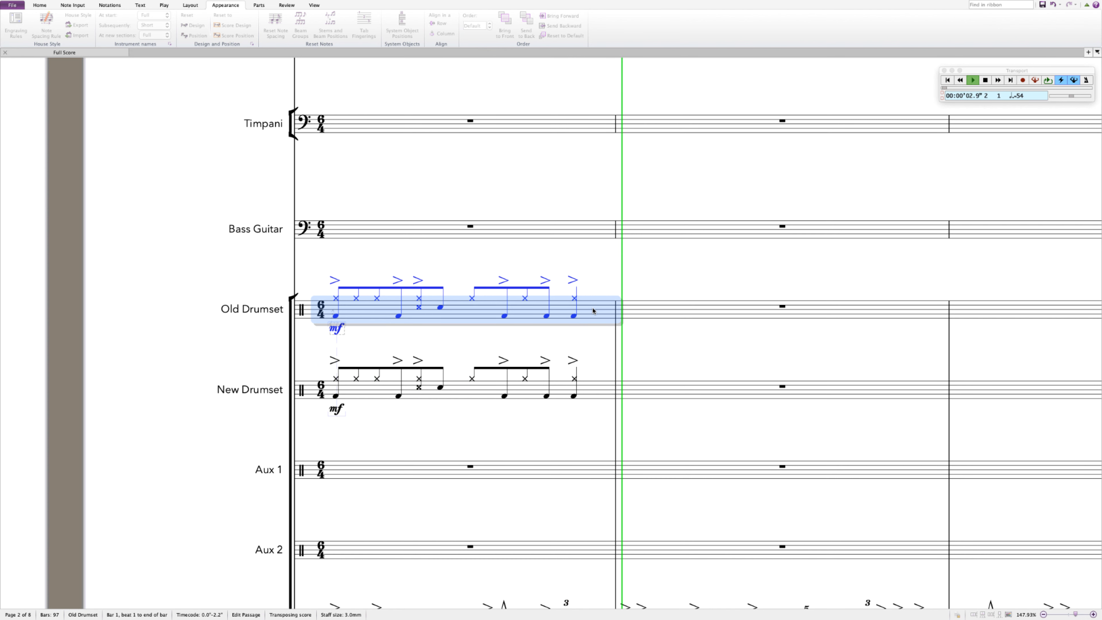
key("space")
left_click(601, 388)
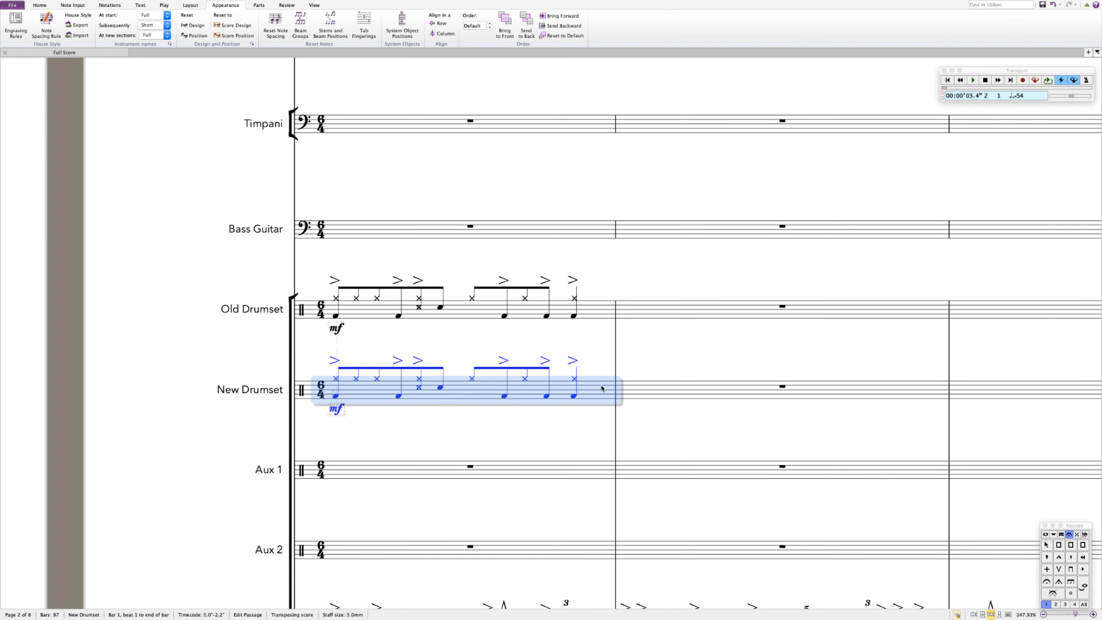
key("space")
Step: Open the playback devices configuration, select the Drum Set (Kontakt) device and save the configuration
left_click(165, 6)
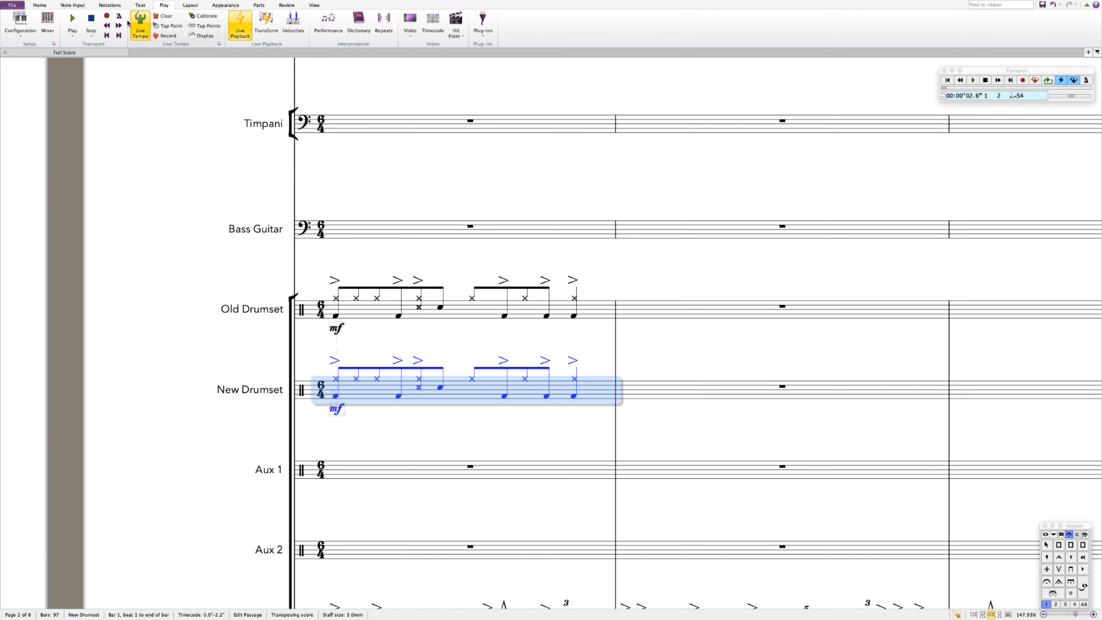
left_click(54, 44)
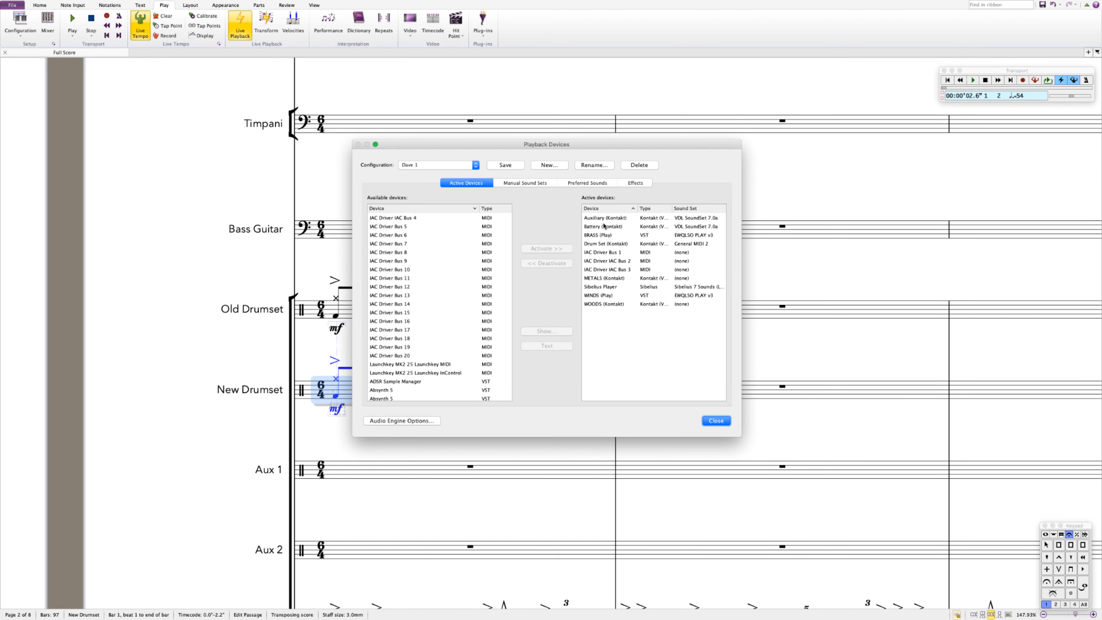
left_click(603, 245)
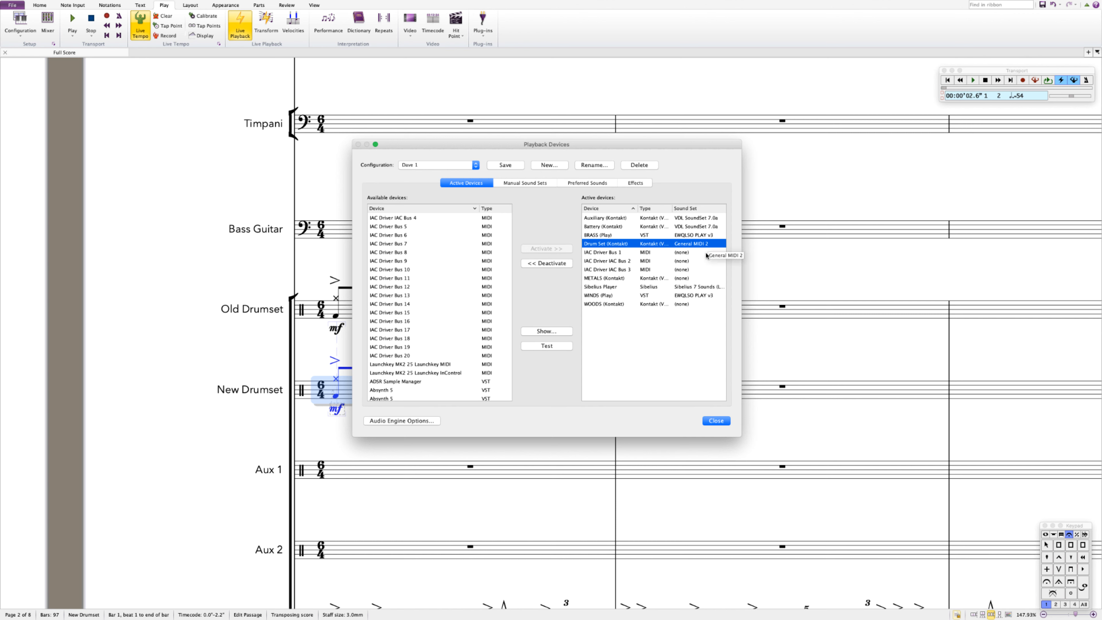
left_click(506, 165)
left_click(716, 421)
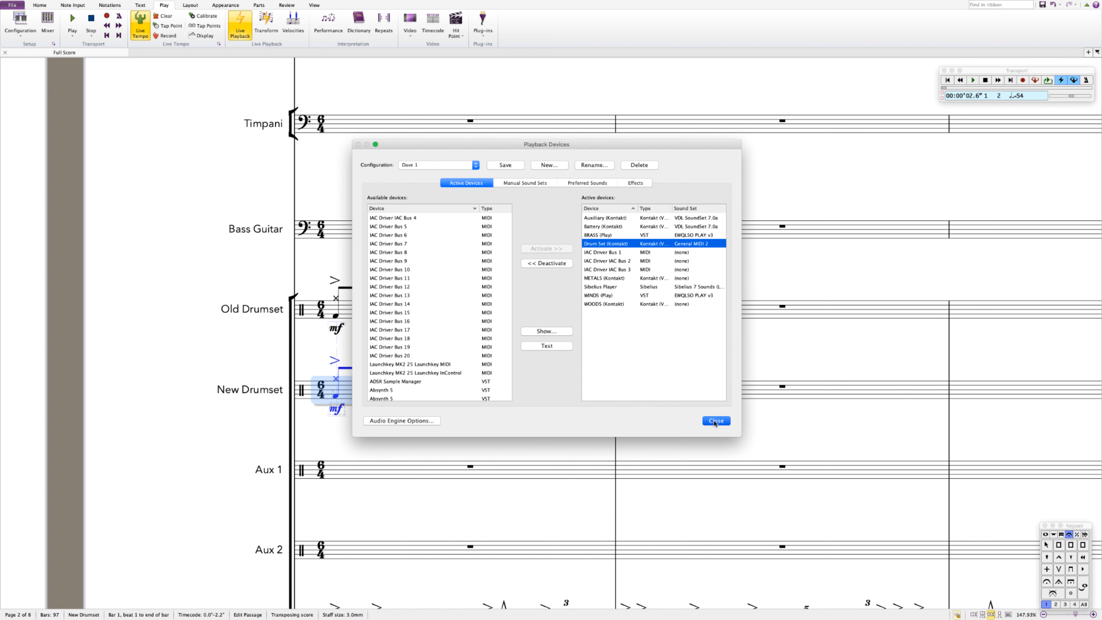
Step: Open the mixer and show the New Drumset's Kontakt instrument window
left_click(666, 357)
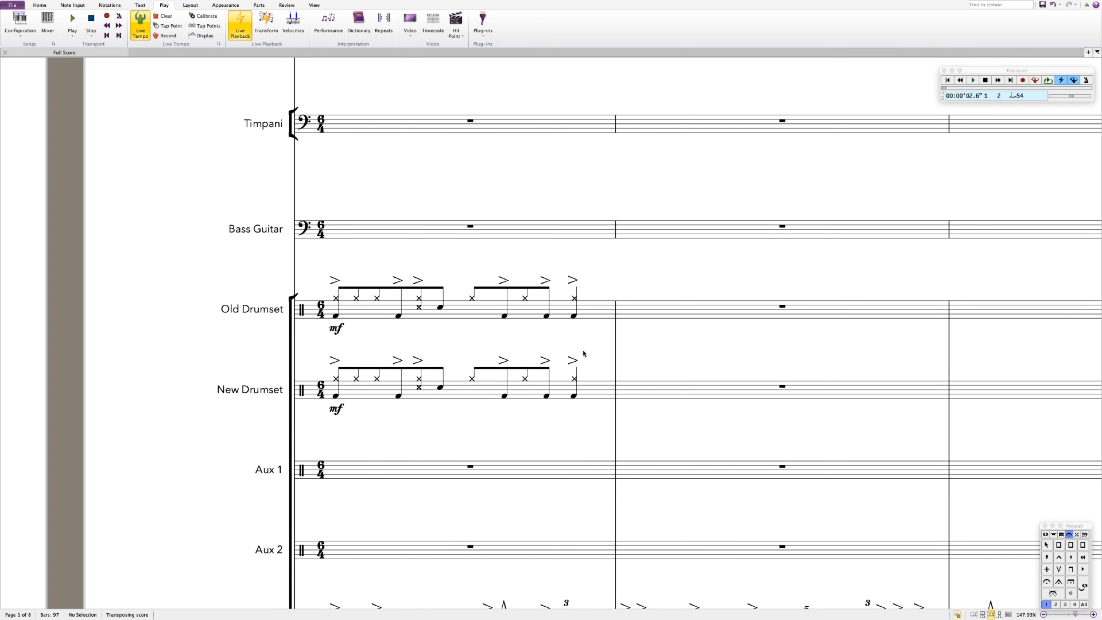
key("m")
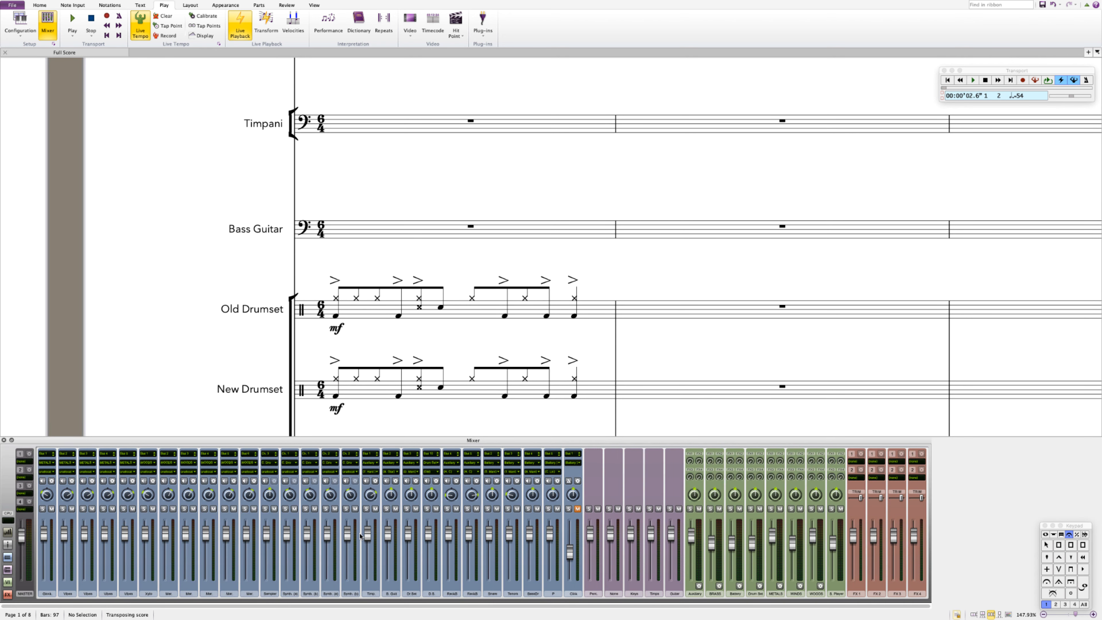
left_click(436, 481)
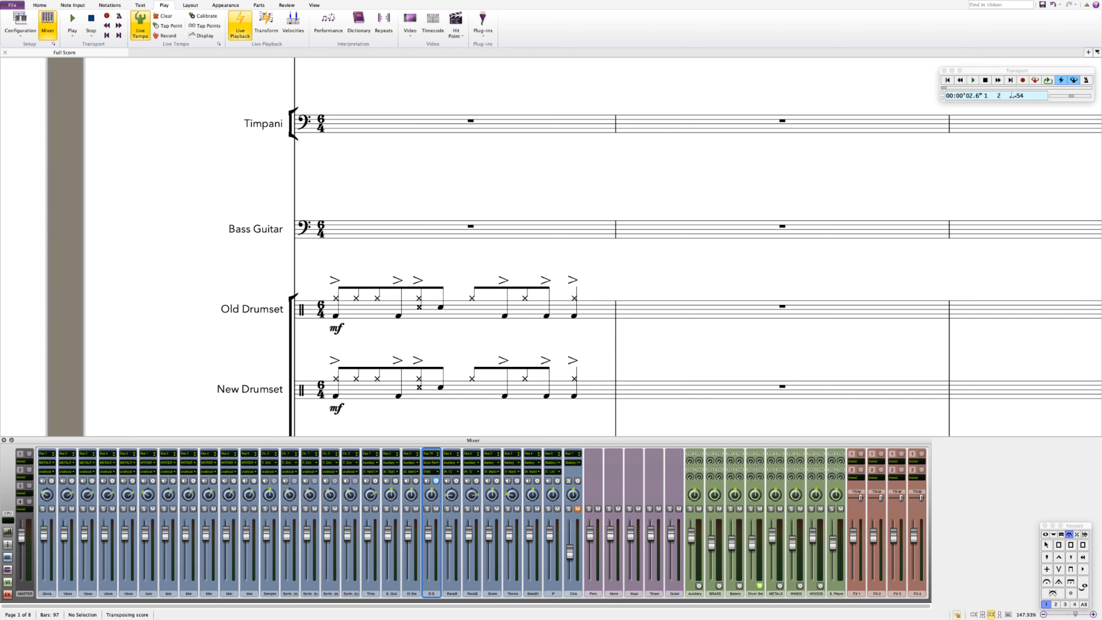
left_click_drag(446, 231, 260, 131)
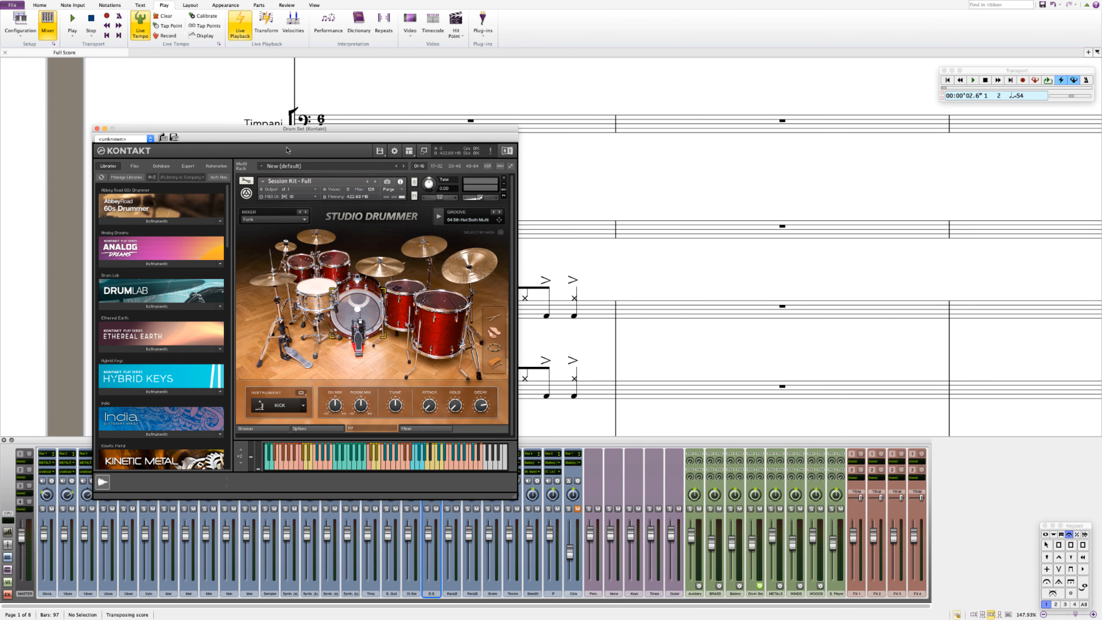
Step: Check the Kontakt Studio Drummer MIDI port assignment and close the Kontakt window
left_click(314, 197)
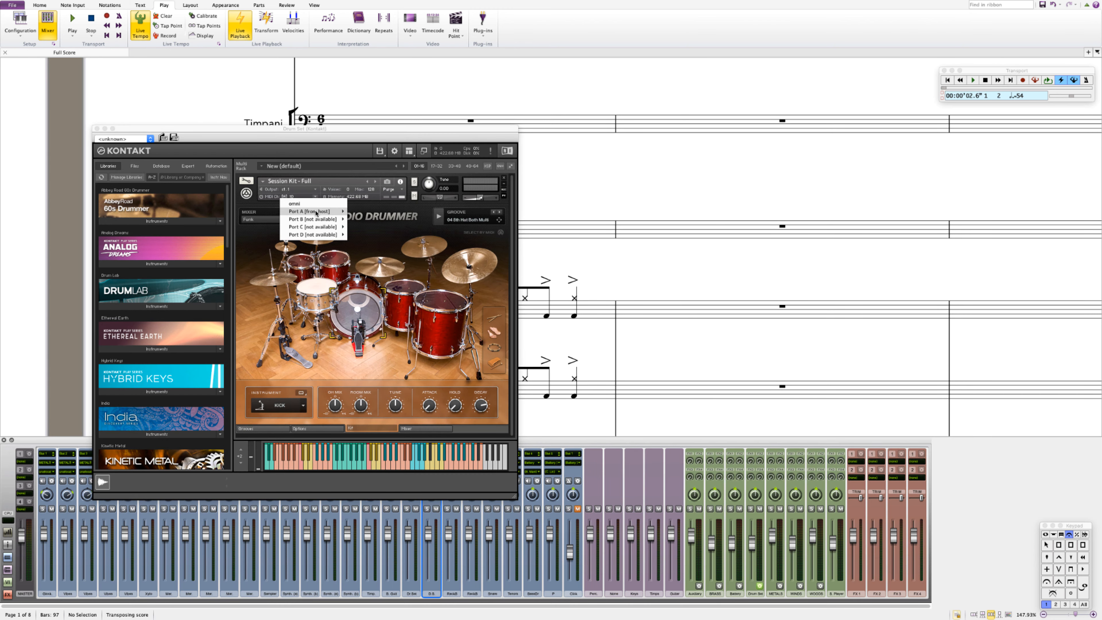
mouse_move(316, 212)
left_click(358, 282)
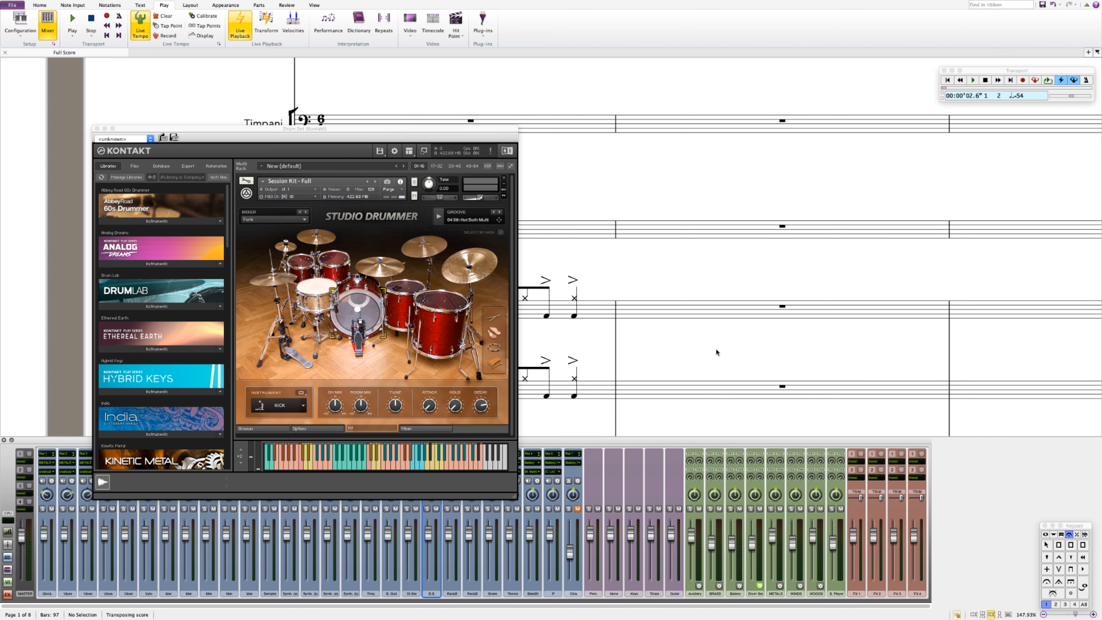
left_click(98, 129)
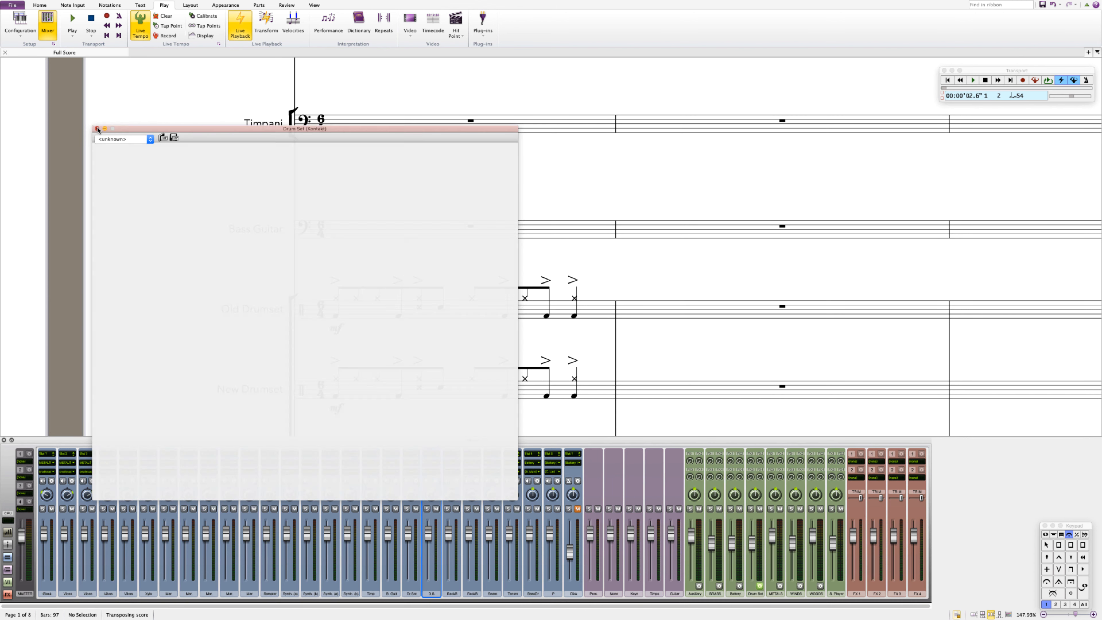
Step: Start creating a new instrument based on Drumset-Manual and open its staff type editor
left_click(645, 394)
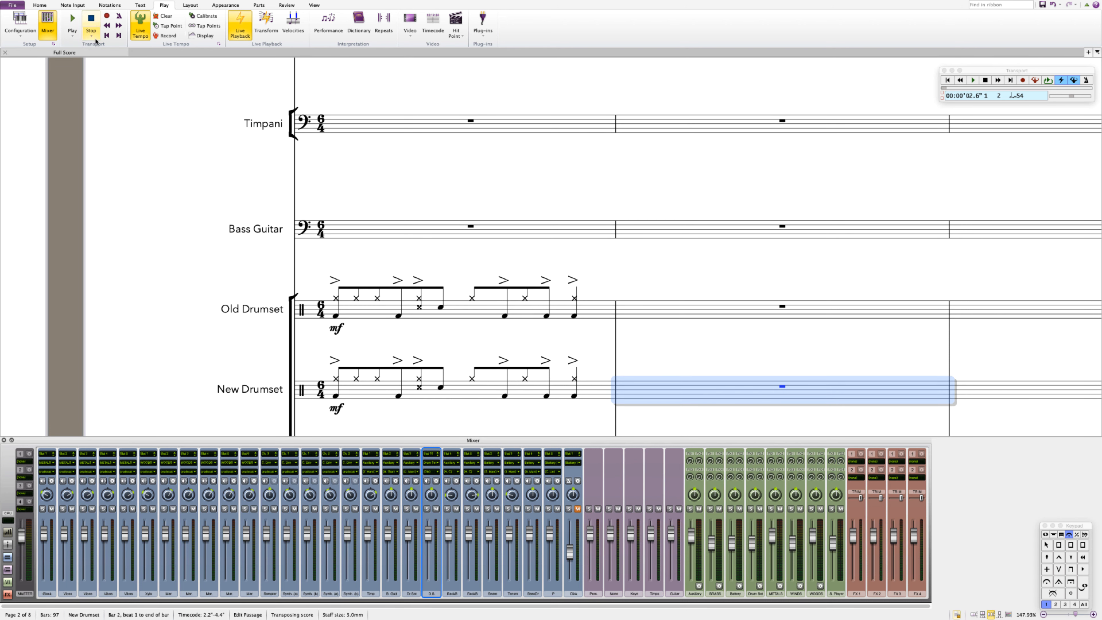
left_click(635, 305)
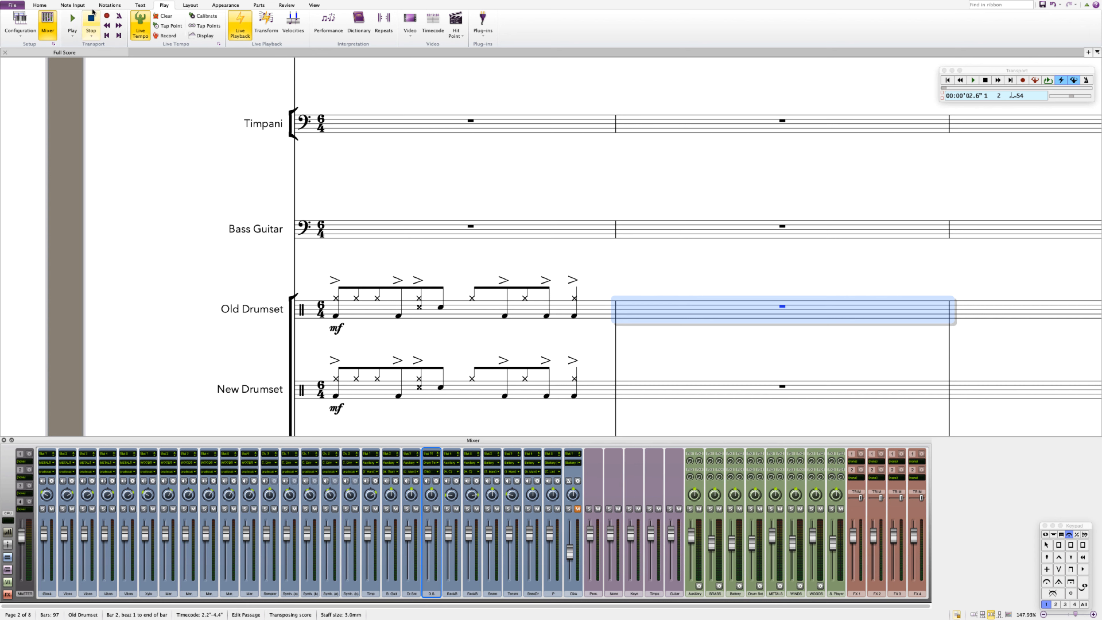
left_click(40, 5)
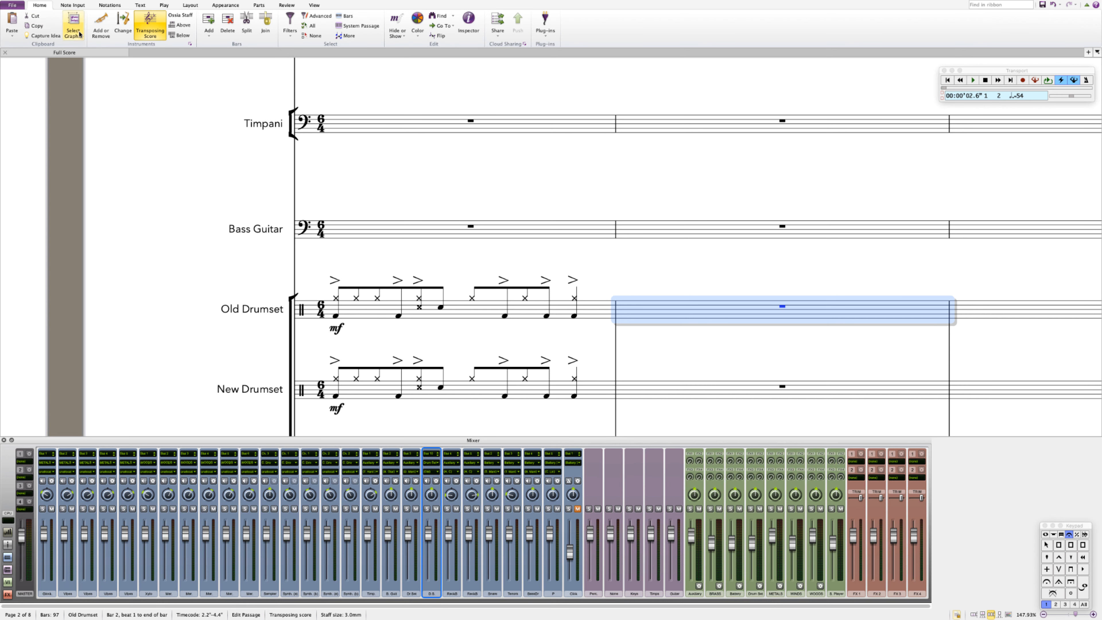
left_click(190, 44)
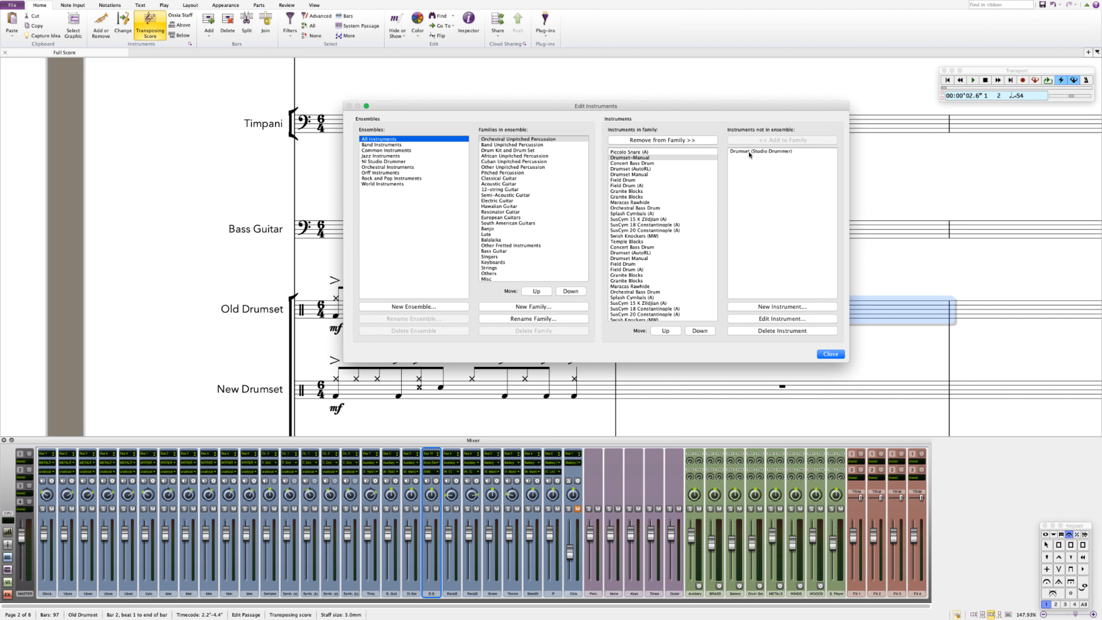
left_click(640, 158)
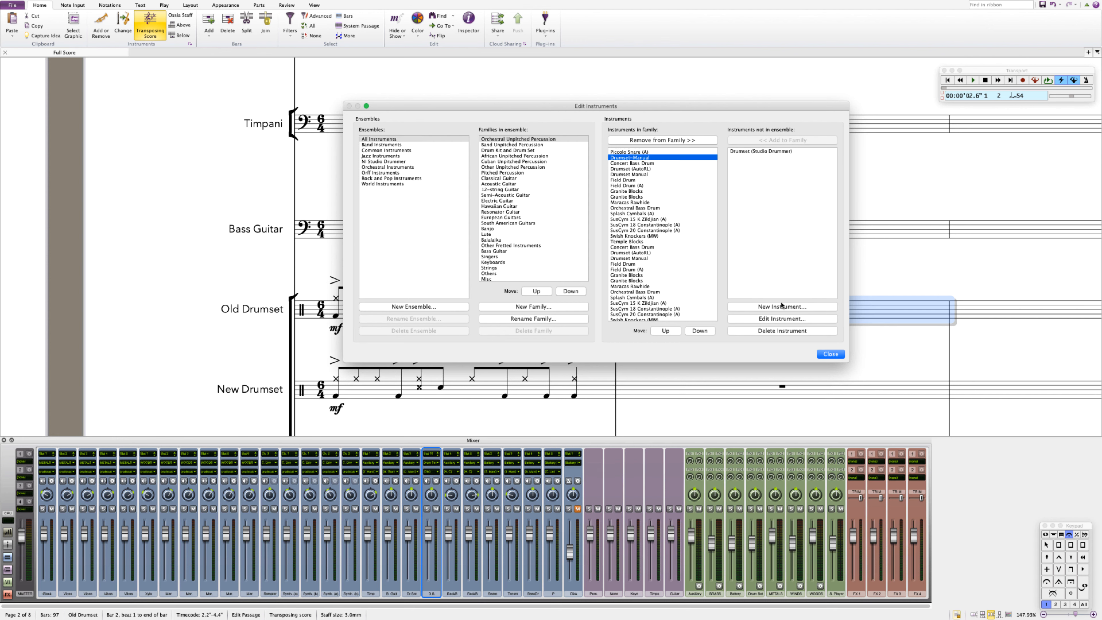
left_click(782, 306)
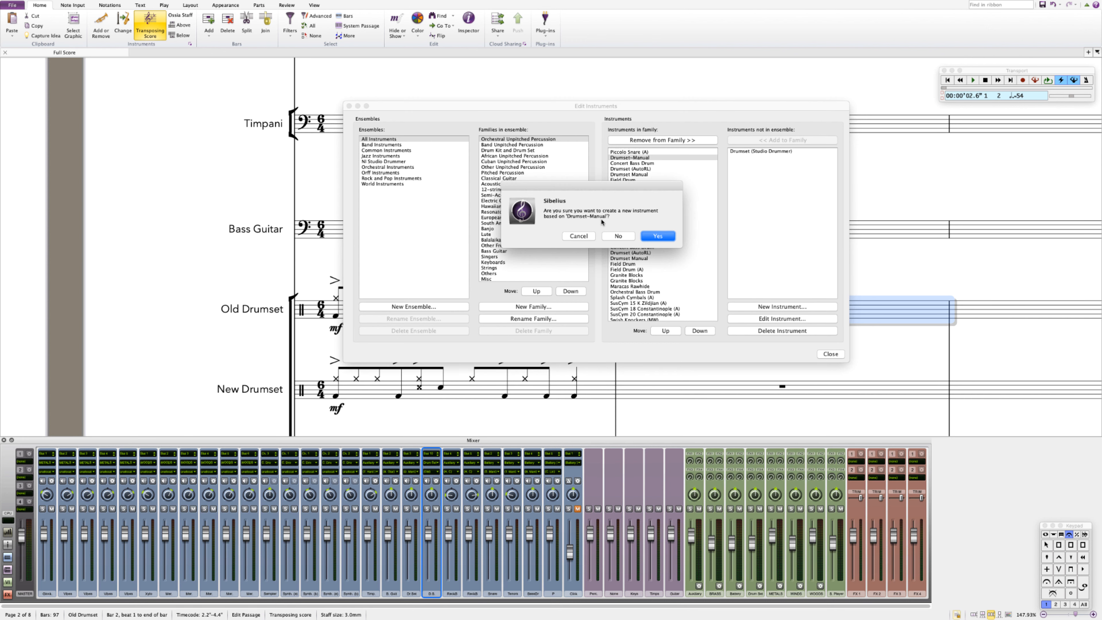
left_click(657, 237)
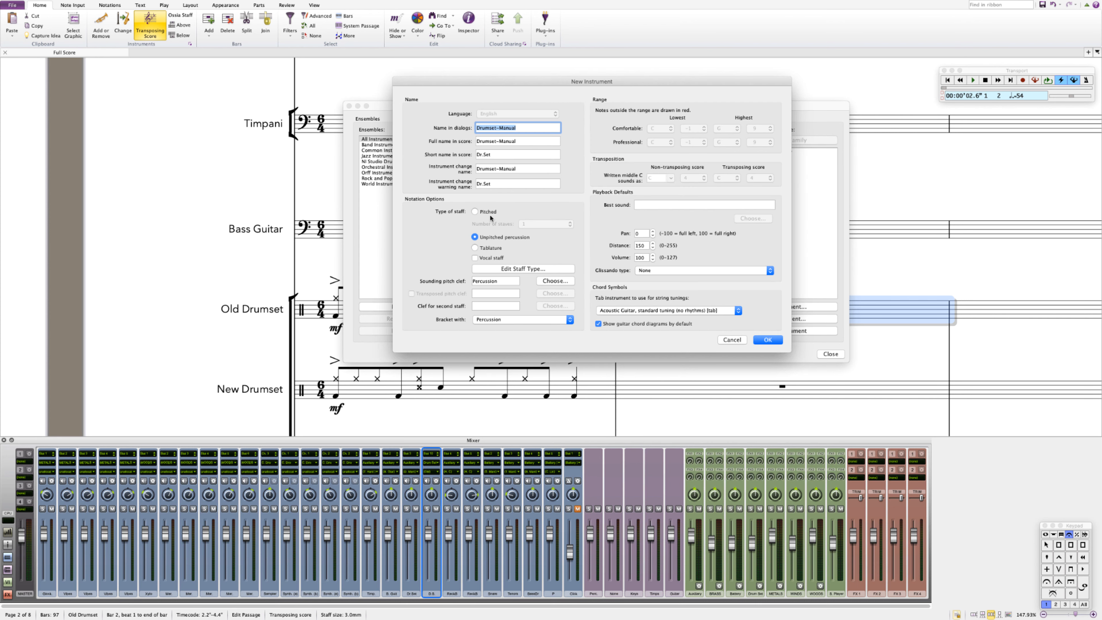
left_click(517, 267)
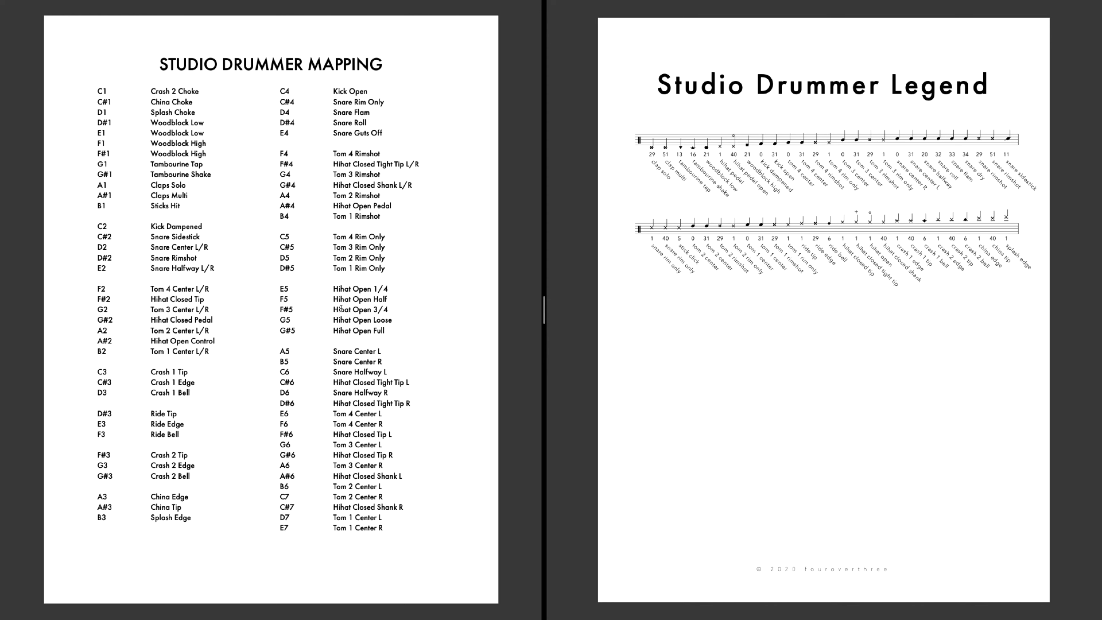
Step: Compare the Studio Drummer mapping with the General MIDI 2 metal sounds offered for a staff note
key("ctrl+Right")
key("ctrl+Right")
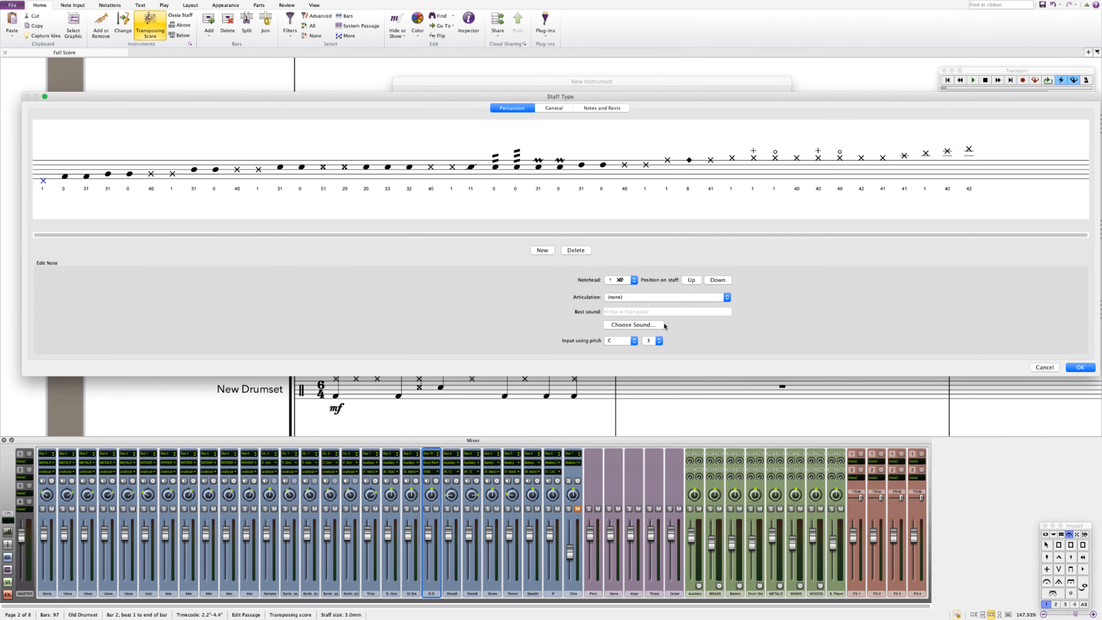
left_click(648, 327)
mouse_move(673, 337)
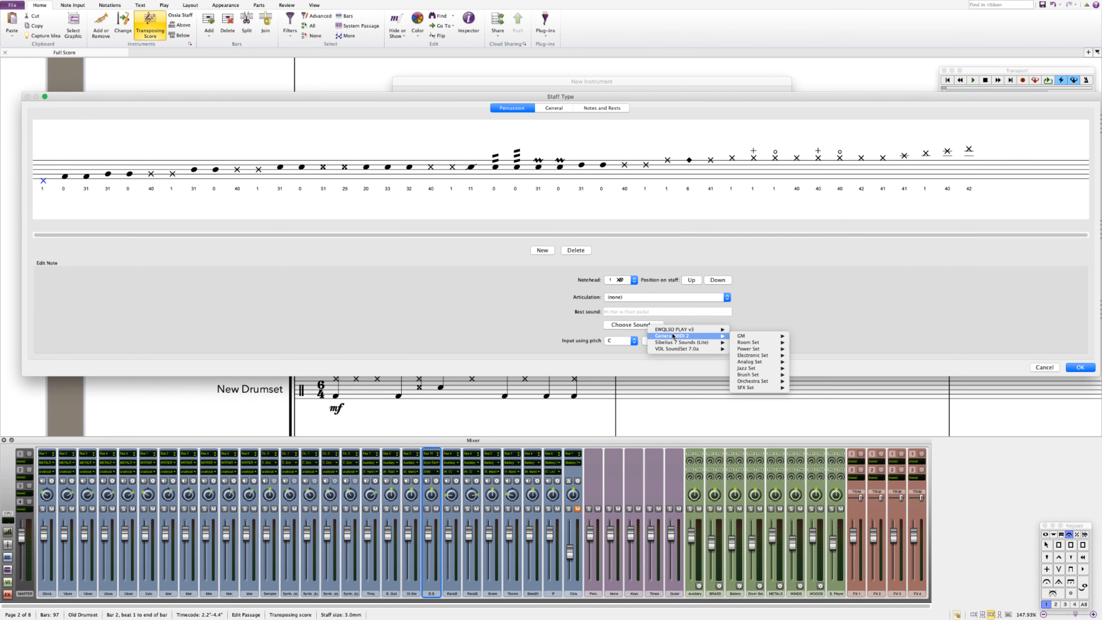
mouse_move(753, 338)
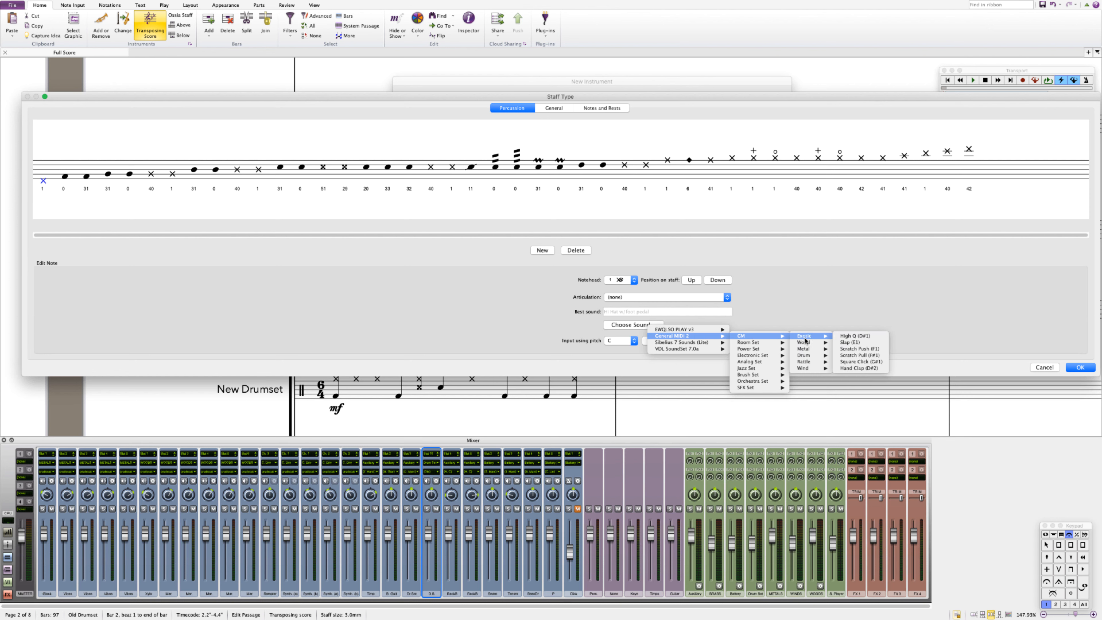
mouse_move(808, 343)
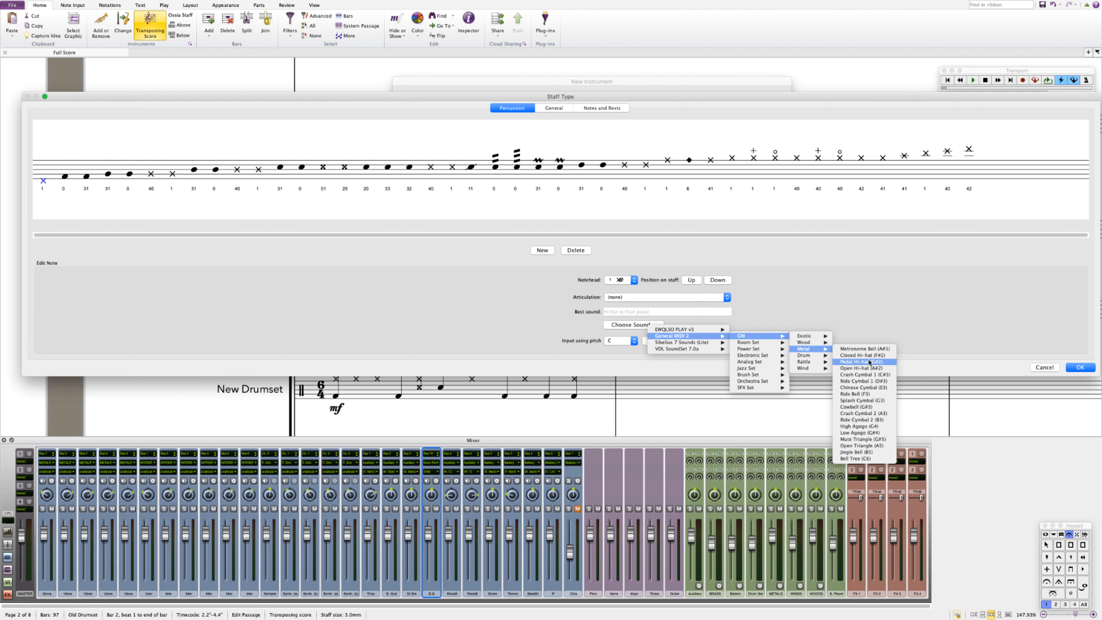
key("Escape")
key("Escape")
key("Escape")
key("Escape")
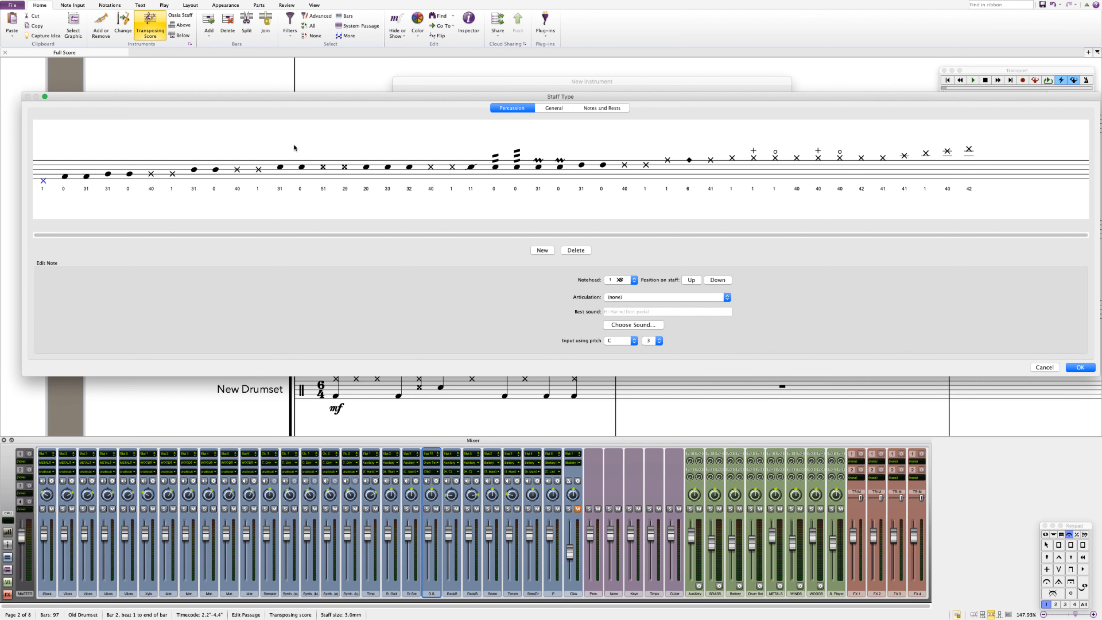
Step: Cancel the staff type editor and the new instrument dialog
left_click(64, 176)
left_click(1055, 367)
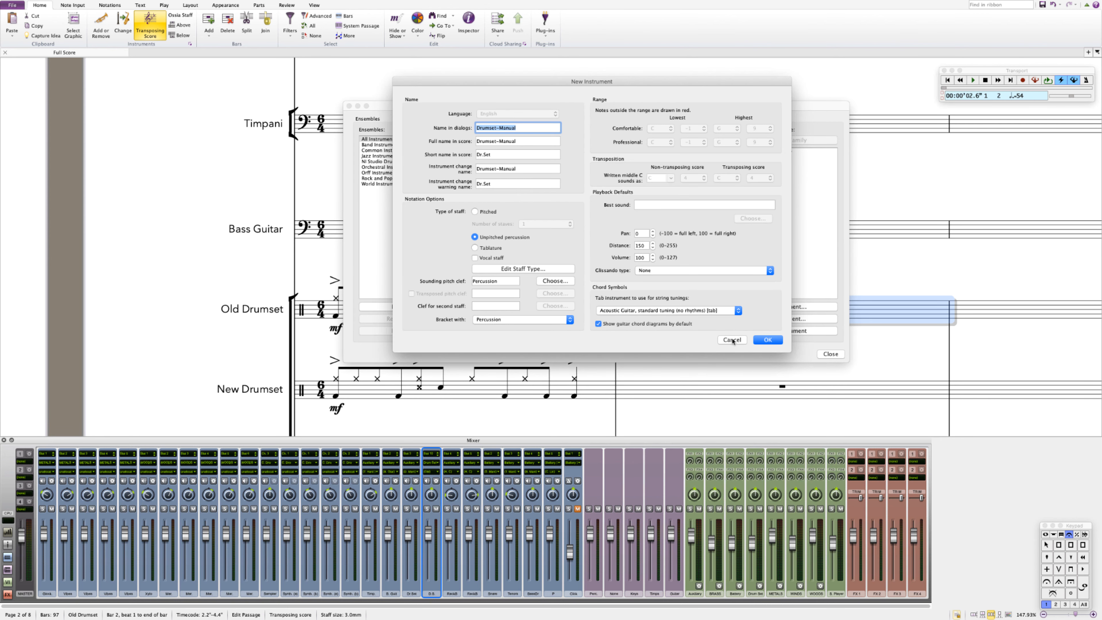
left_click(732, 340)
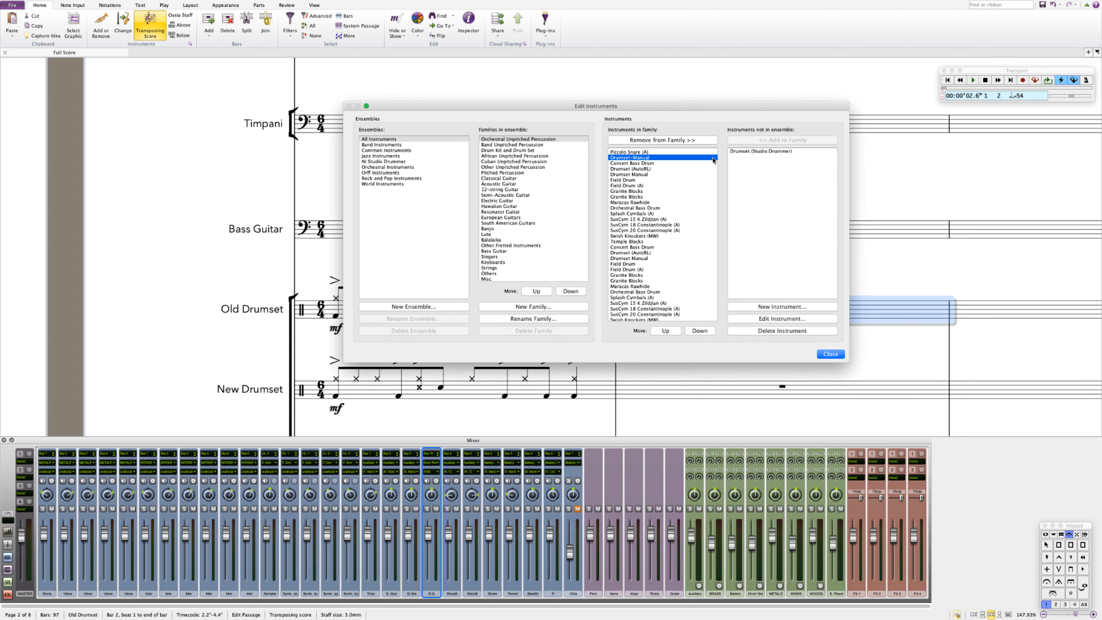
Step: Select the Drumset (Studio Drummer) instrument in the Edit Instruments list and close the dialog
left_click(764, 152)
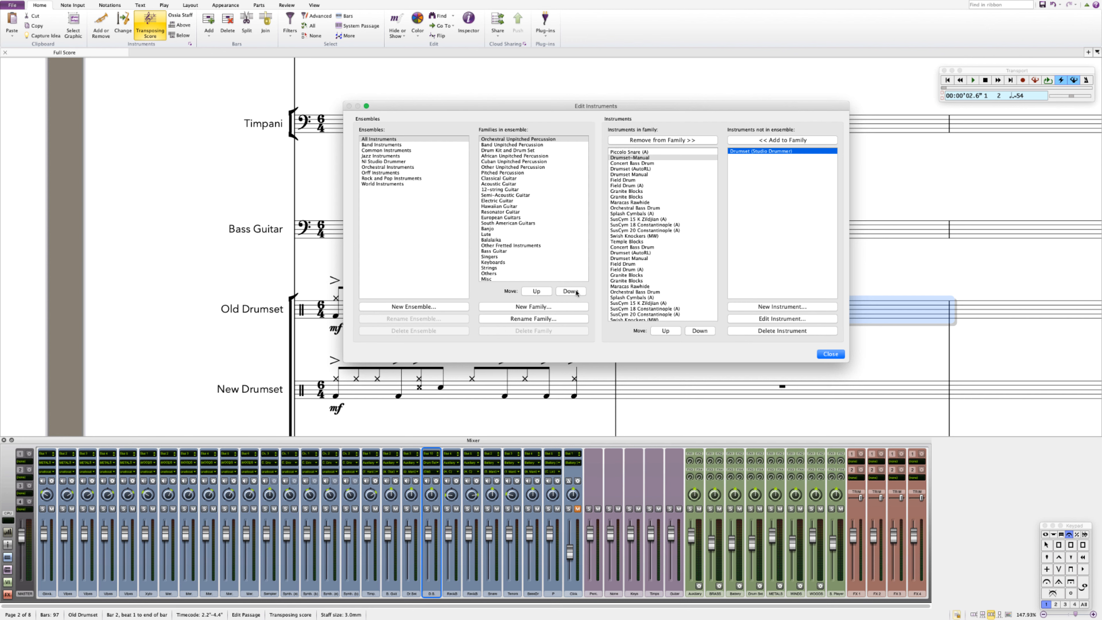
left_click(830, 354)
left_click(636, 244)
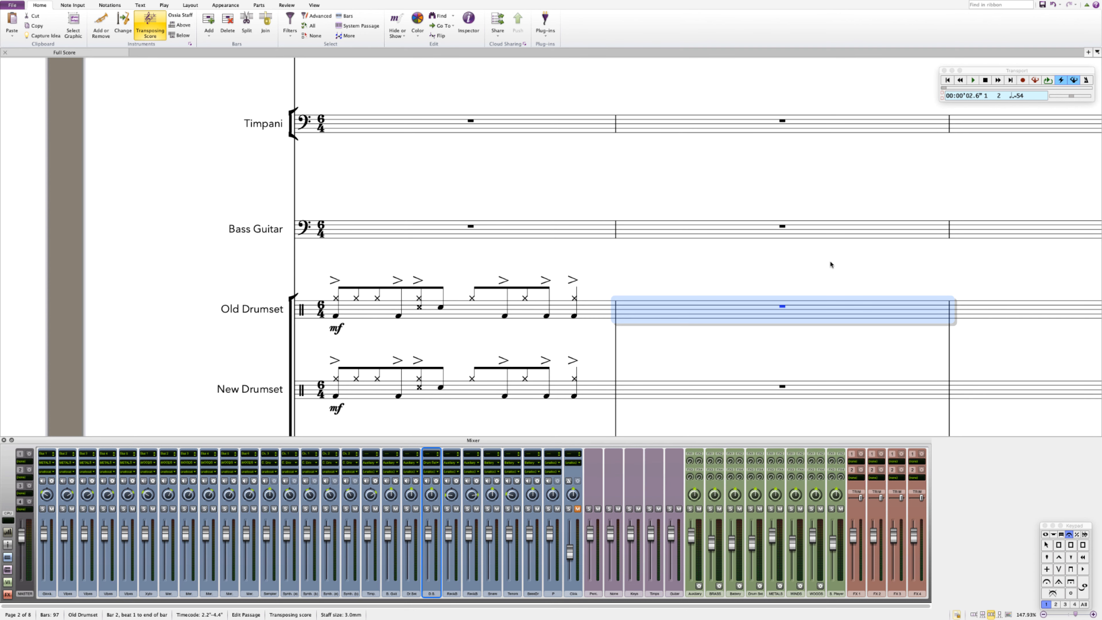
left_click(759, 187)
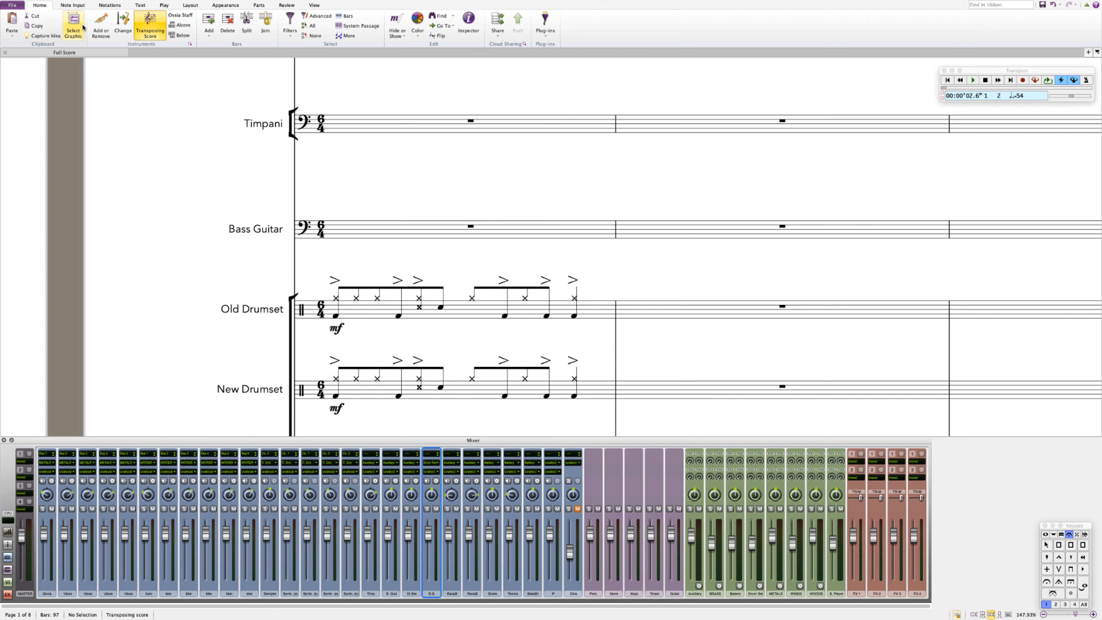
left_click(225, 5)
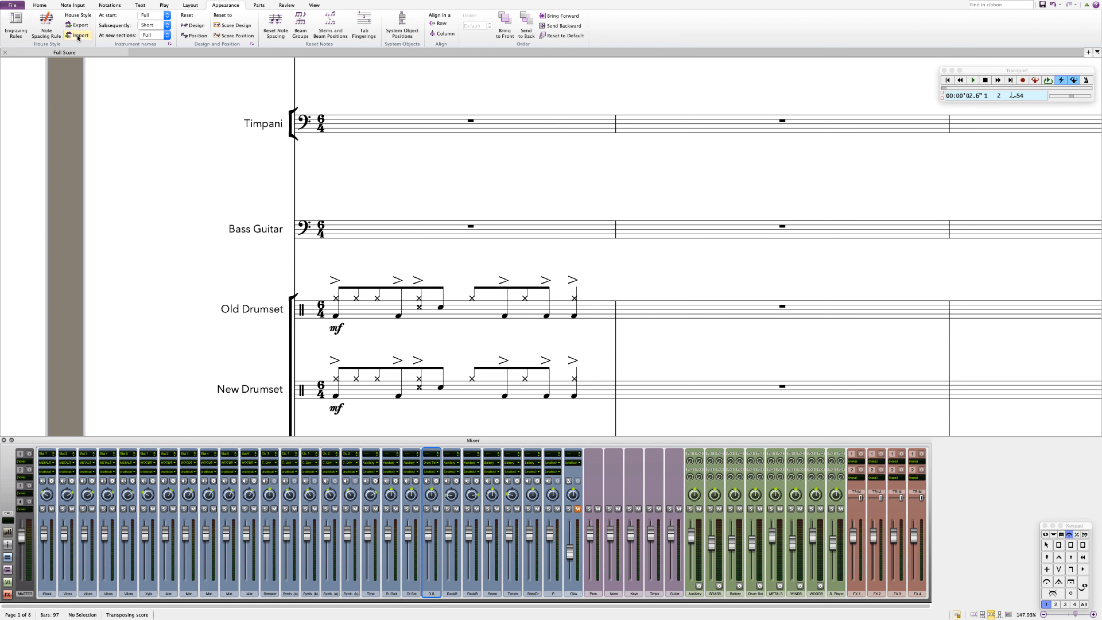